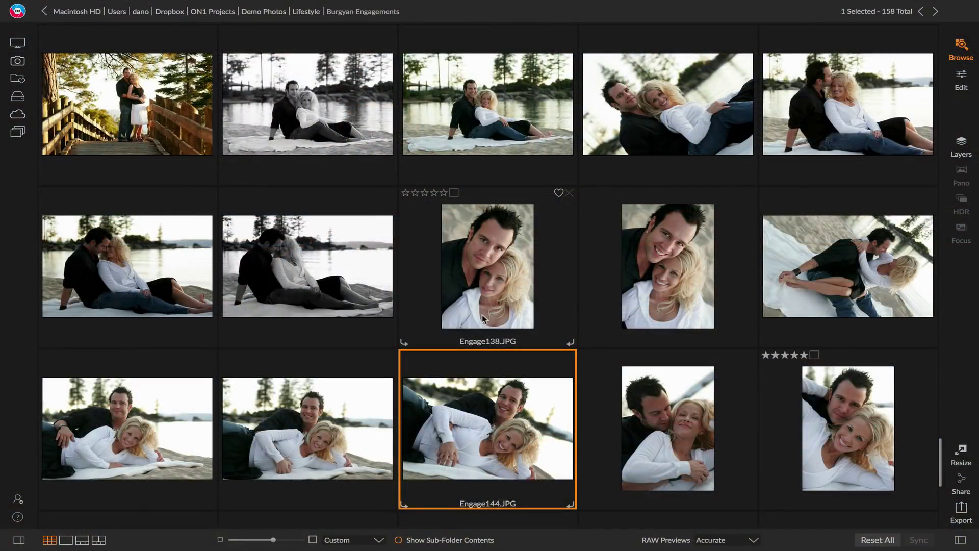
- Examine the couple's beach photos one at a time at full size, starting from Engage138.JPG and continuing past Engage150.JPG
scroll(483, 319, up, 3)
scroll(483, 320, down, 10)
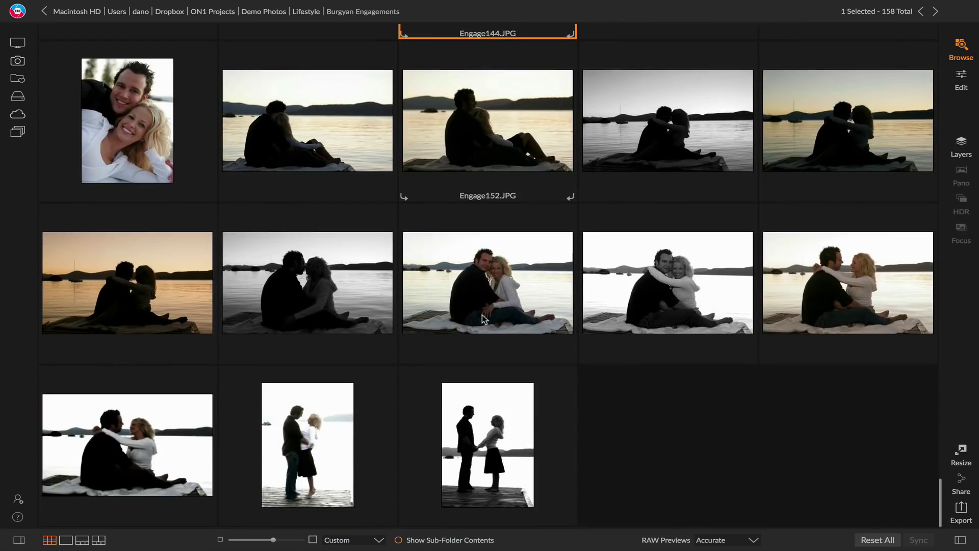
scroll(484, 320, up, 7)
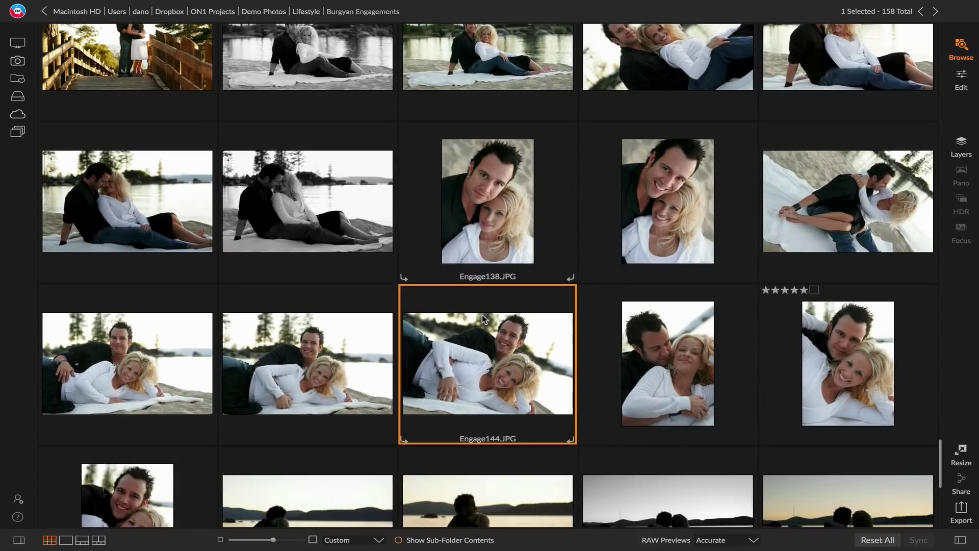
double_click(481, 231)
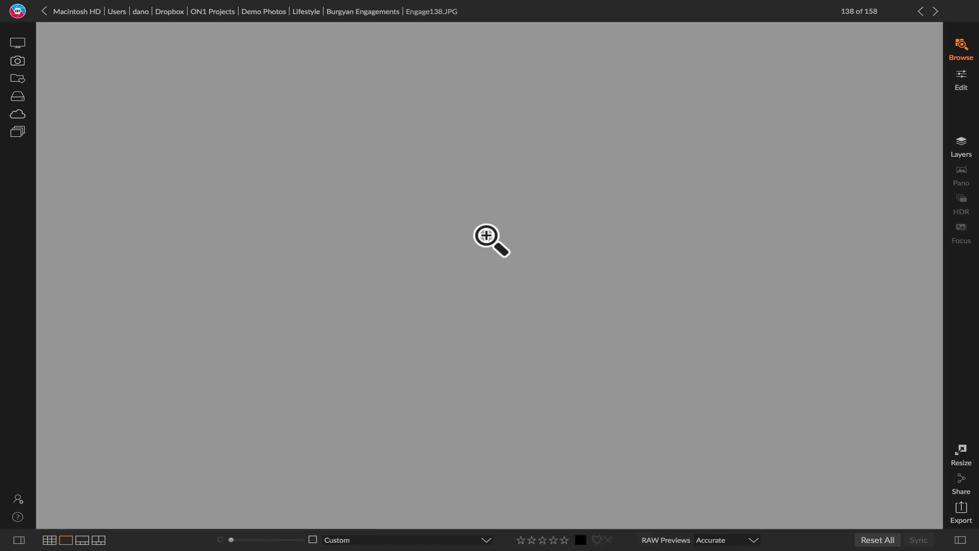
key(Right)
key(Right)
key(Right)
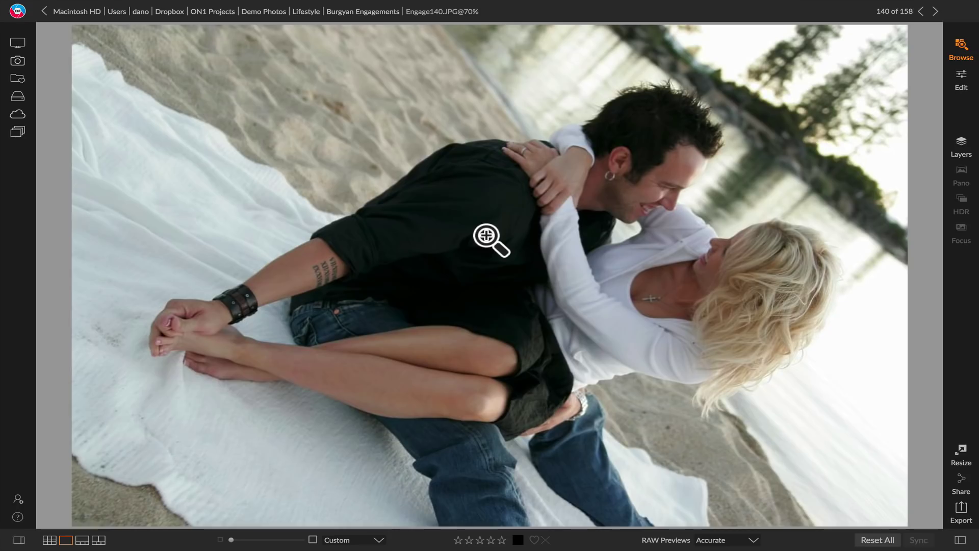
key(Right)
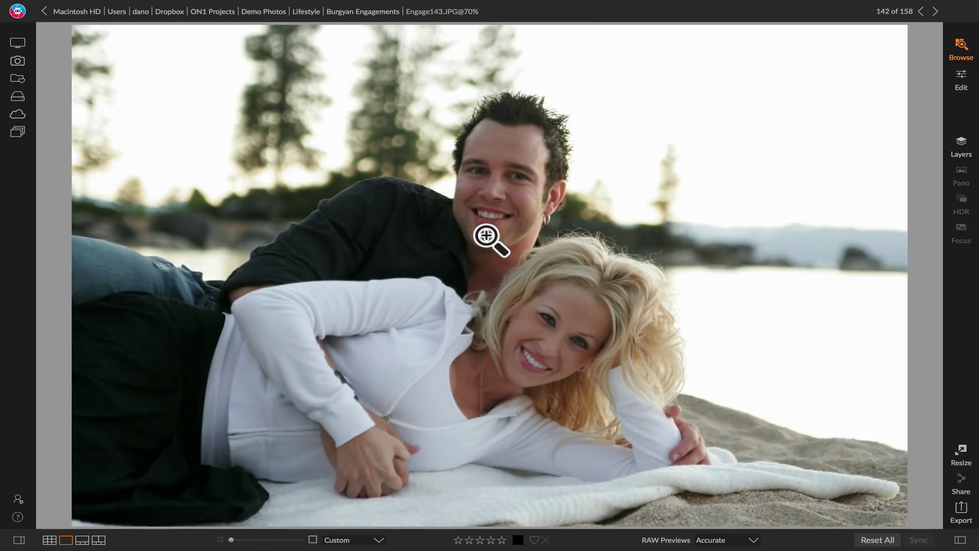
key(Right)
key(Right)
key(Right)
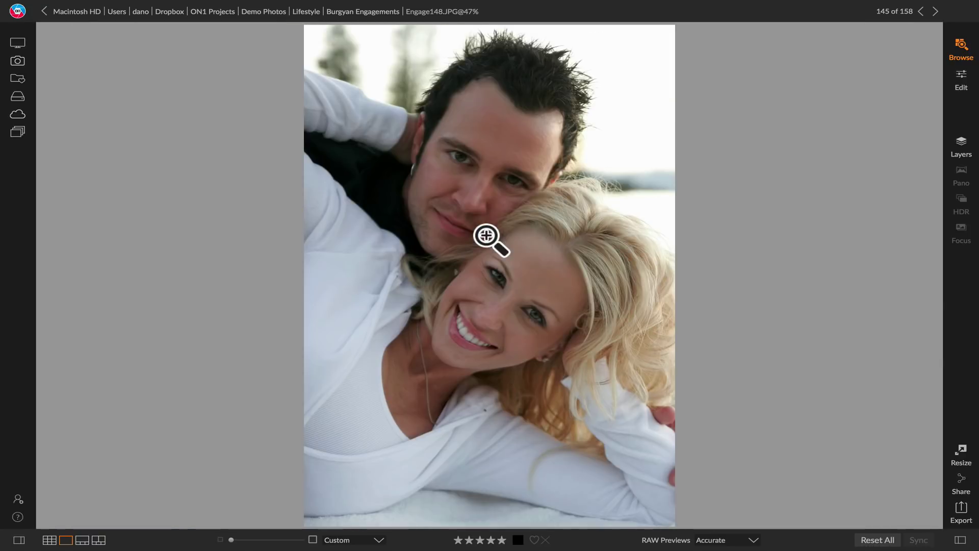
key(Right)
key(Left)
key(Right)
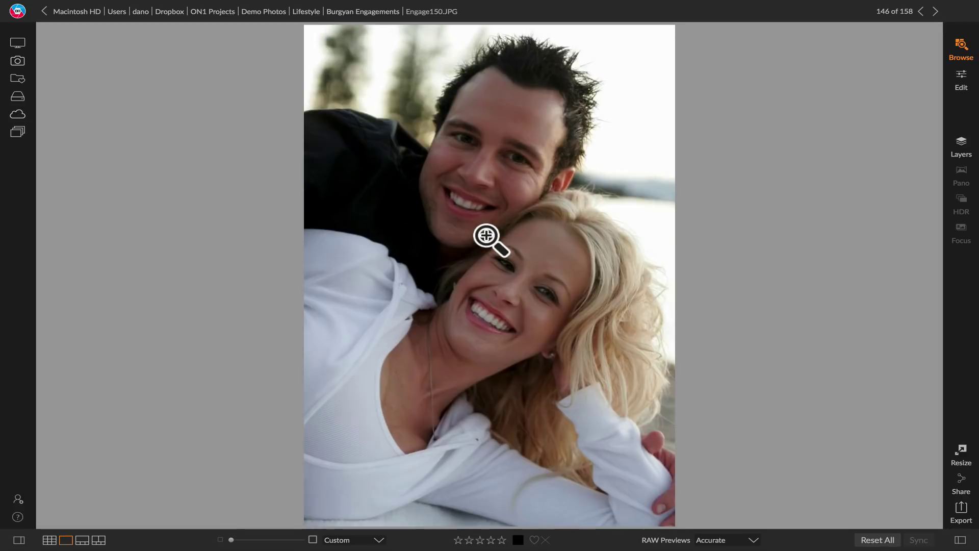
key(Right)
key(Left)
key(Left)
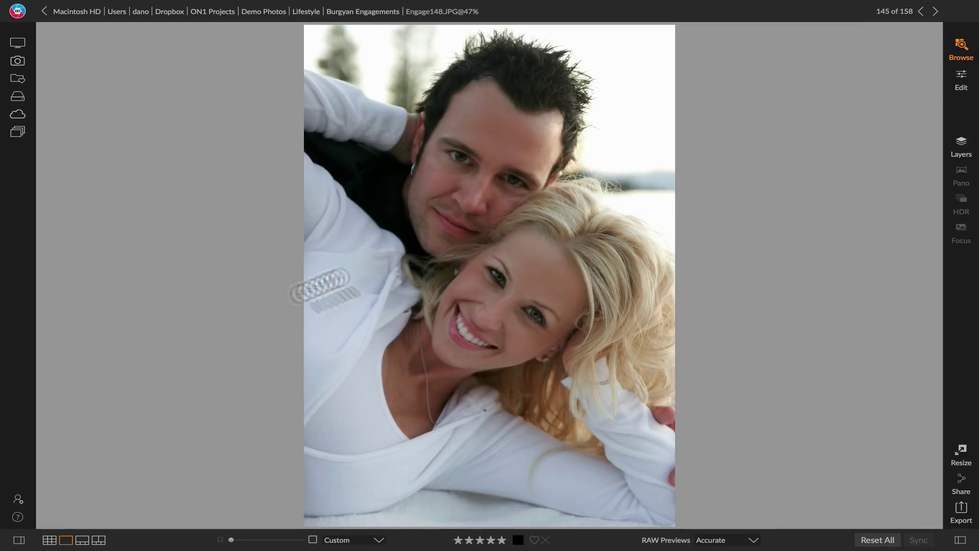
- Select the photos from Engage138.JPG through Engage150.JPG in the thumbnail grid and display them together in Compare view
click(50, 539)
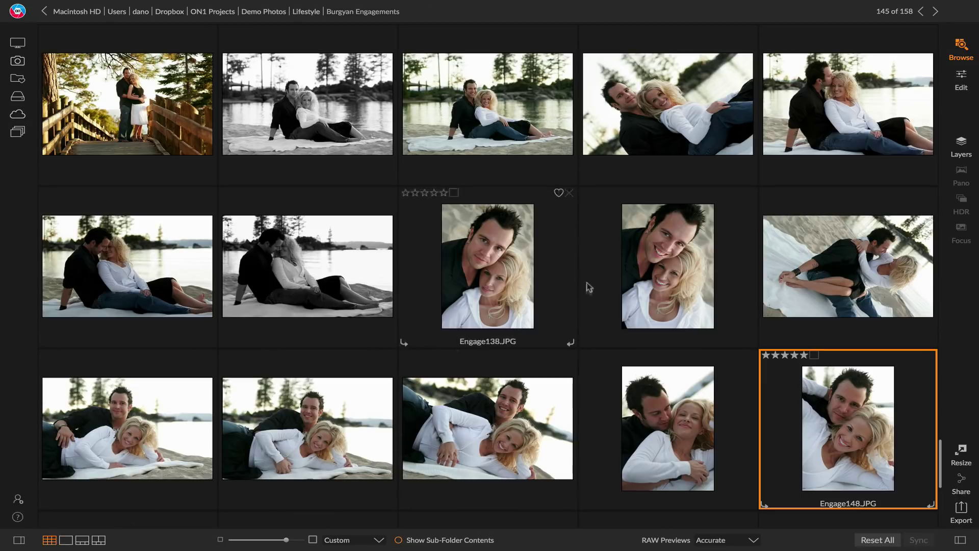
click(492, 282)
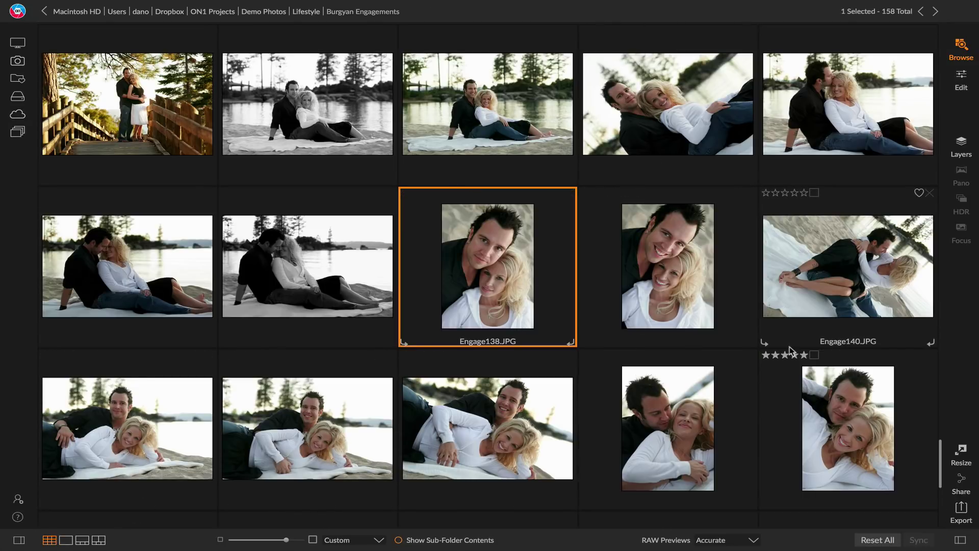
scroll(791, 351, down, 2)
scroll(791, 351, down, 3)
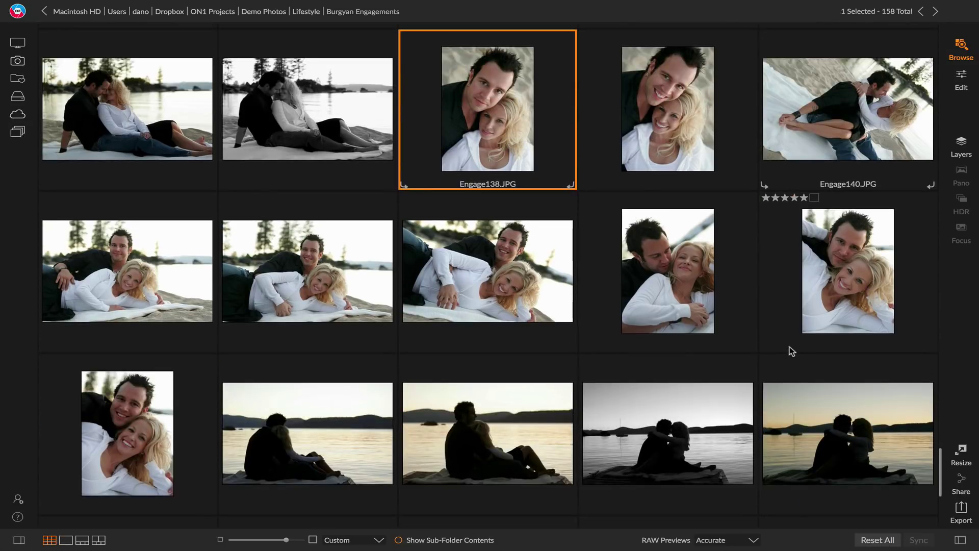
shift+click(133, 410)
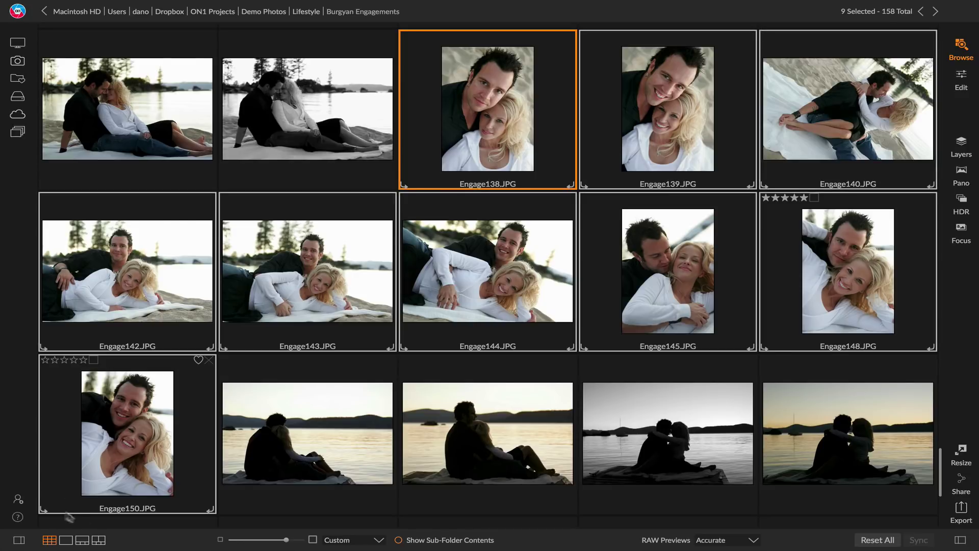
click(98, 540)
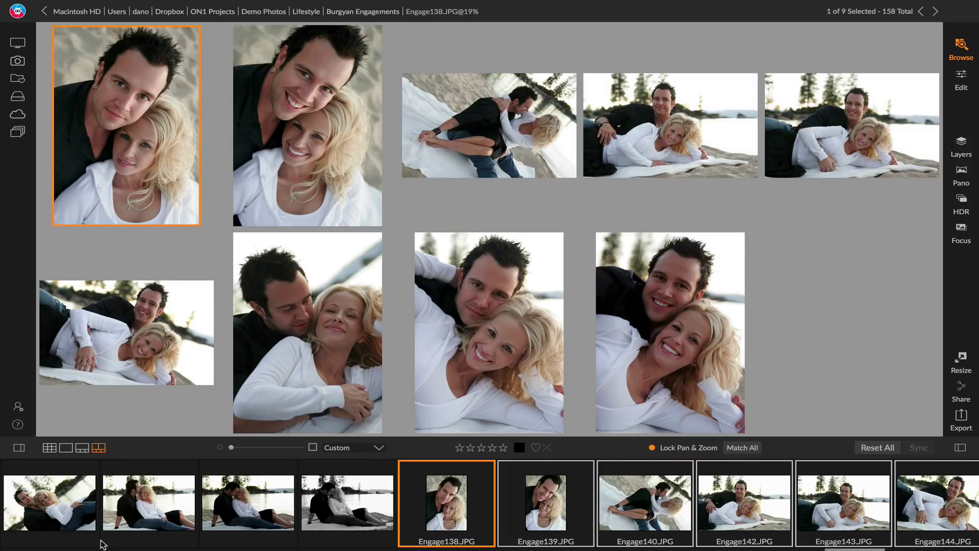
- Remove Engage145.JPG, Engage140.JPG and Engage142.JPG from the comparison, checking the faces close up before dropping the last one
click(301, 382)
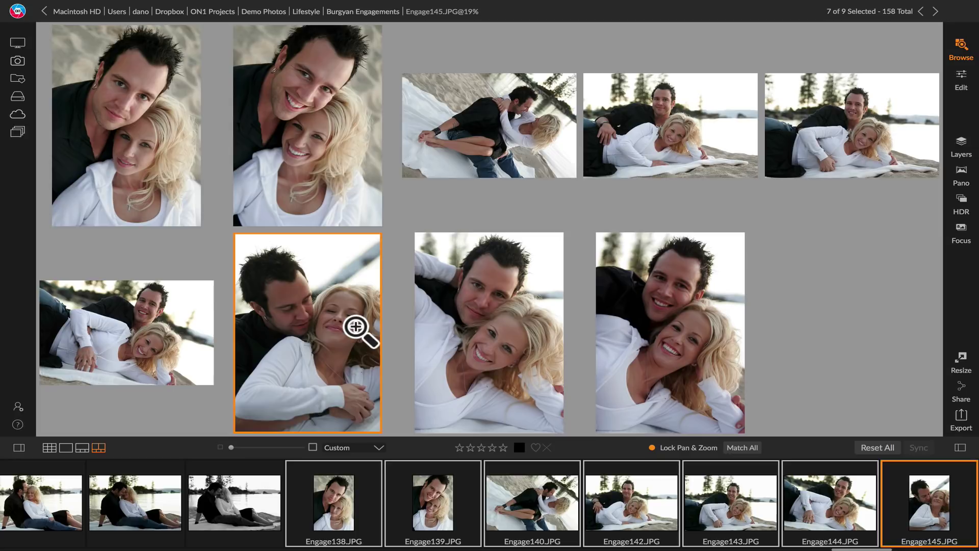
super+click(356, 327)
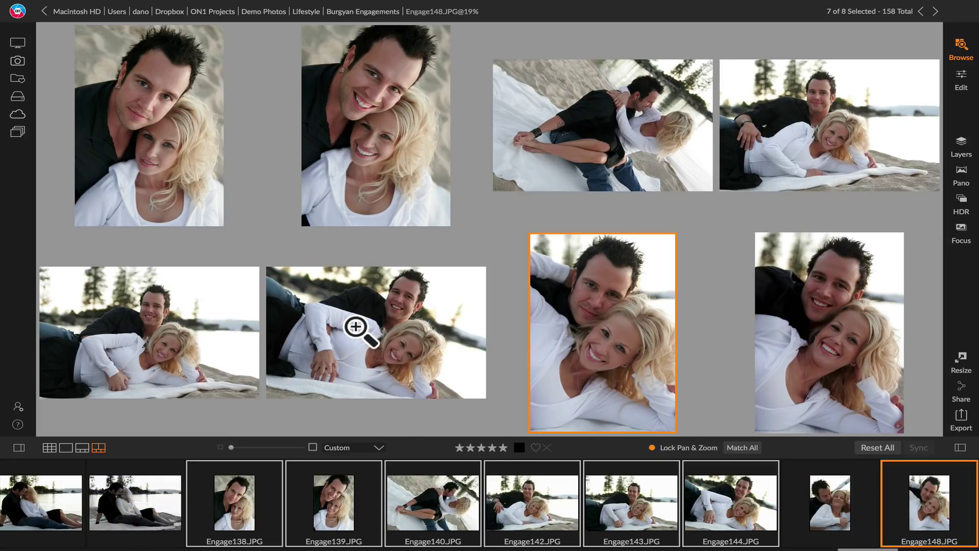
click(591, 97)
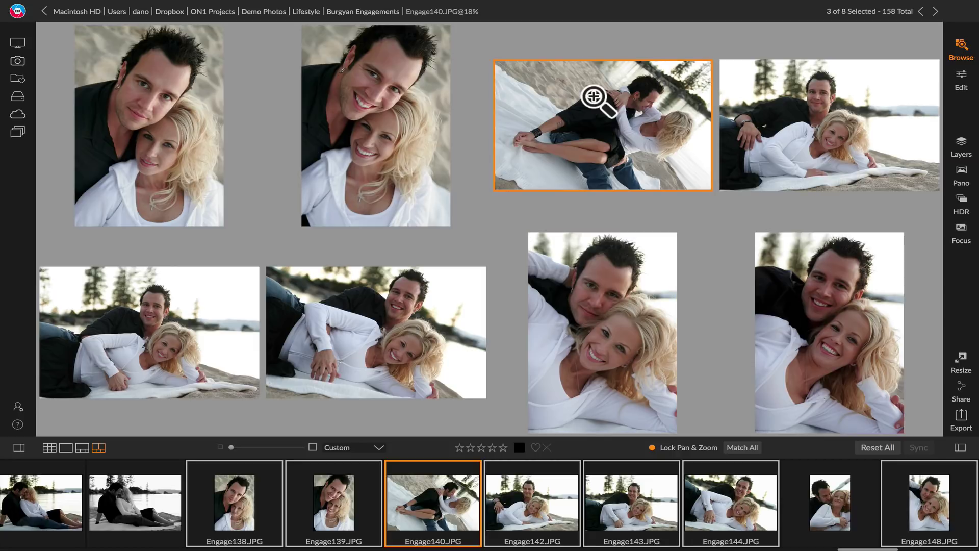
super+click(593, 97)
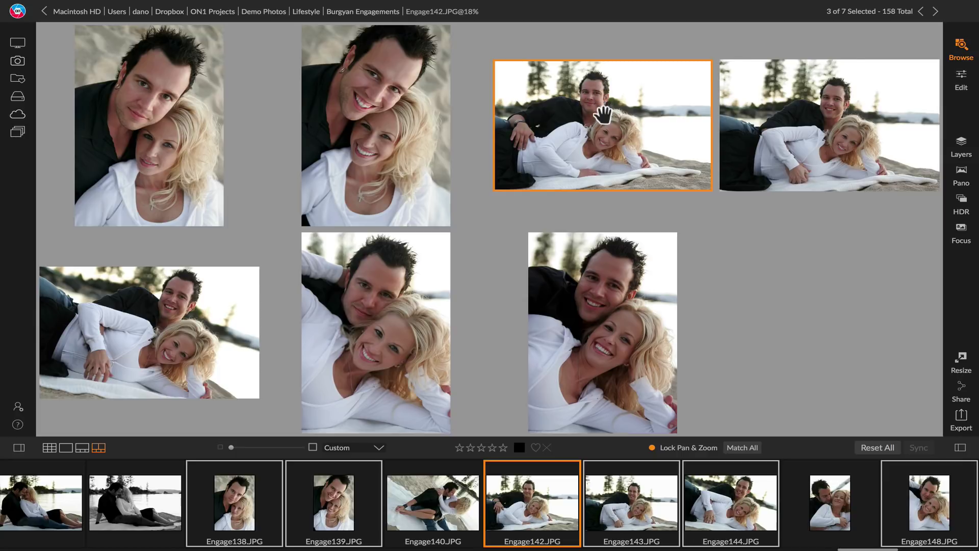
click(603, 114)
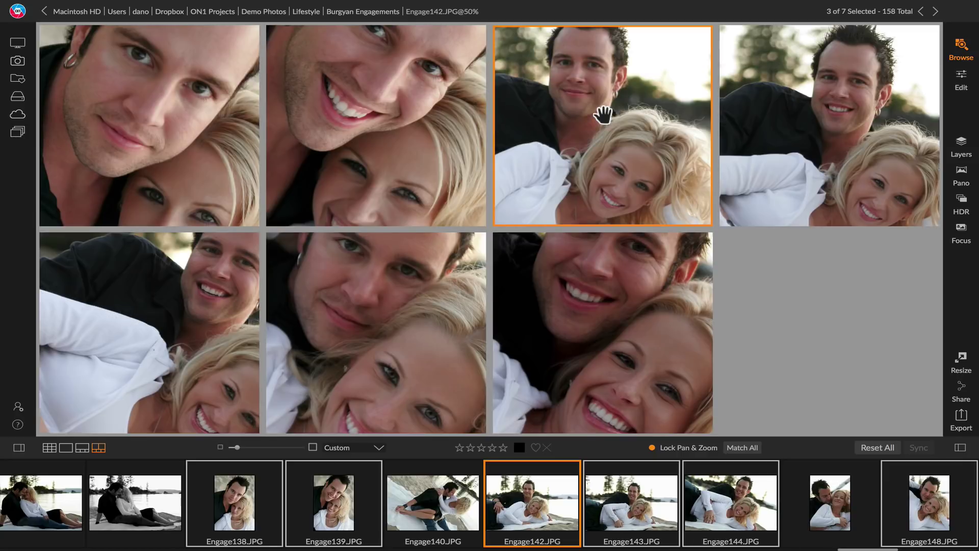
super+click(603, 114)
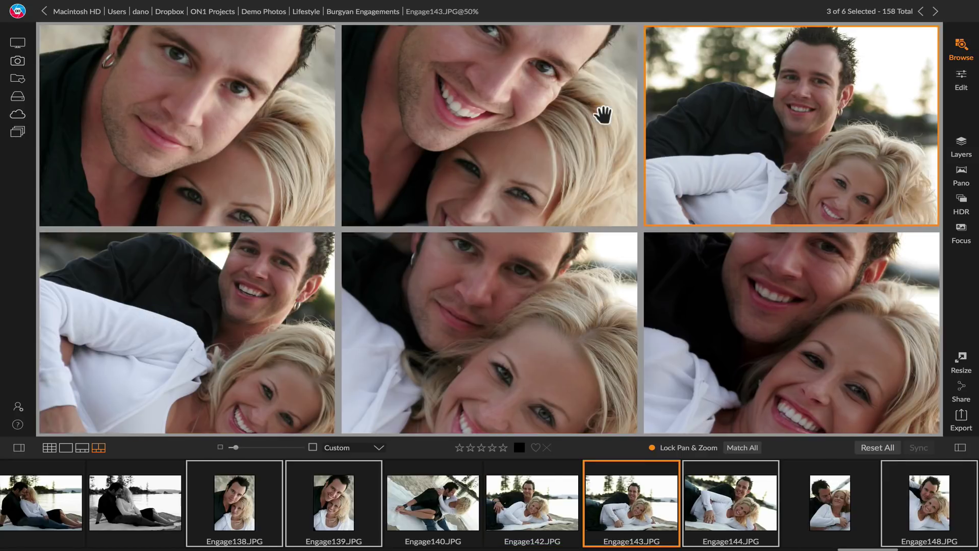
- Narrow the comparison to Engage148.JPG and Engage150.JPG by removing the other remaining photos
click(552, 120)
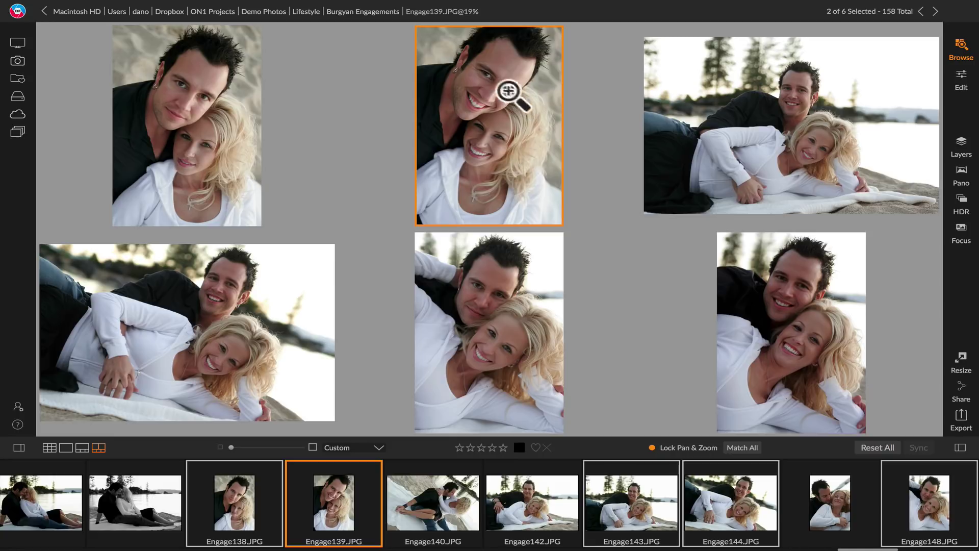
super+click(497, 141)
super+click(192, 121)
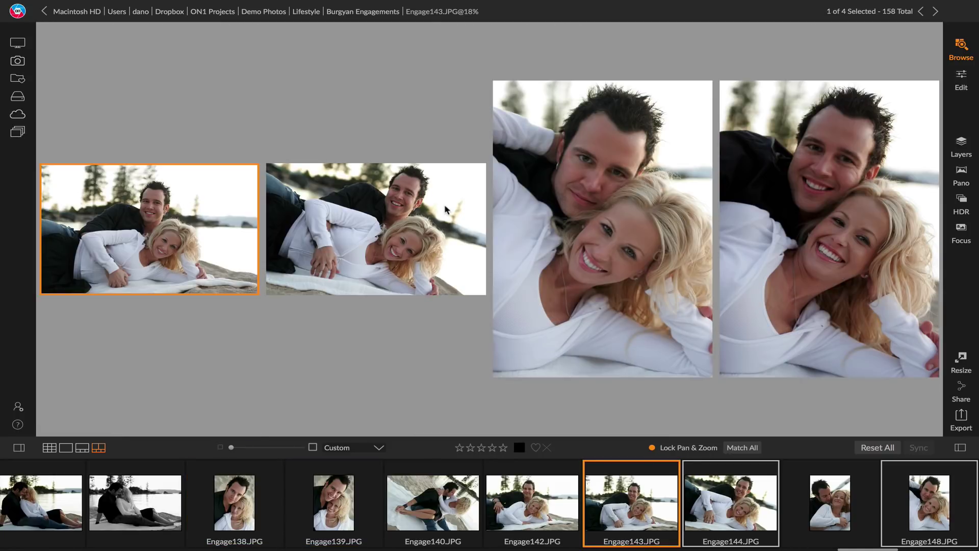
super+click(386, 207)
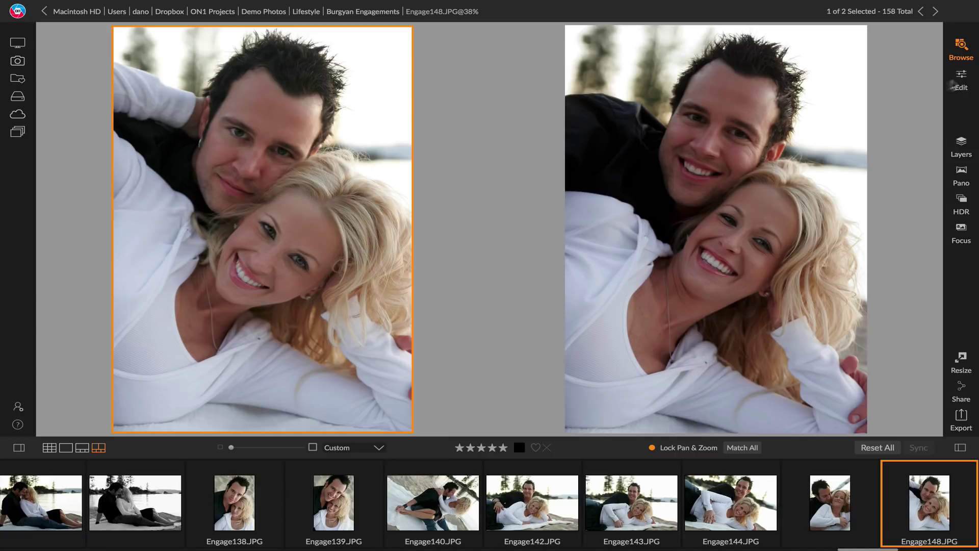
- Open Engage148.JPG for editing and turn on skin retouching in its Portrait adjustments
click(964, 78)
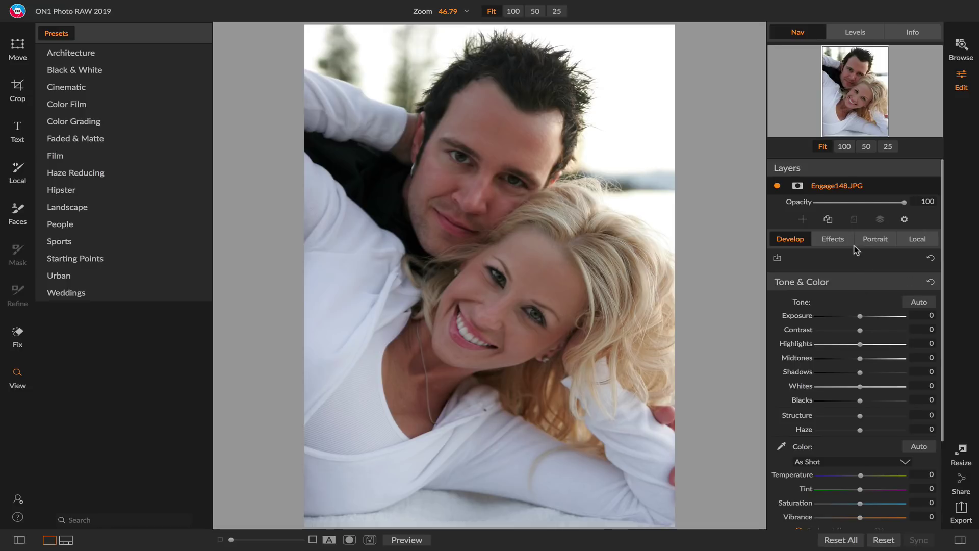
click(883, 246)
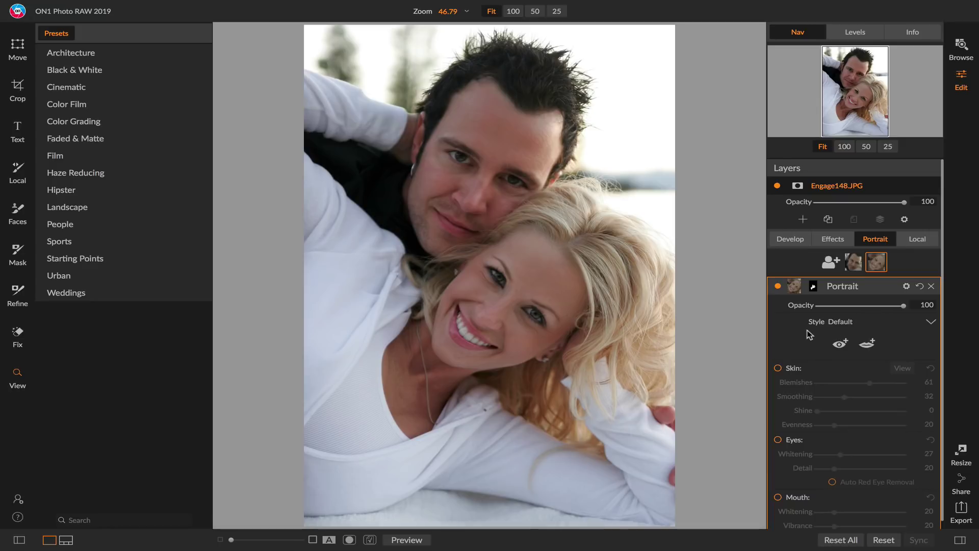
scroll(810, 334, down, 1)
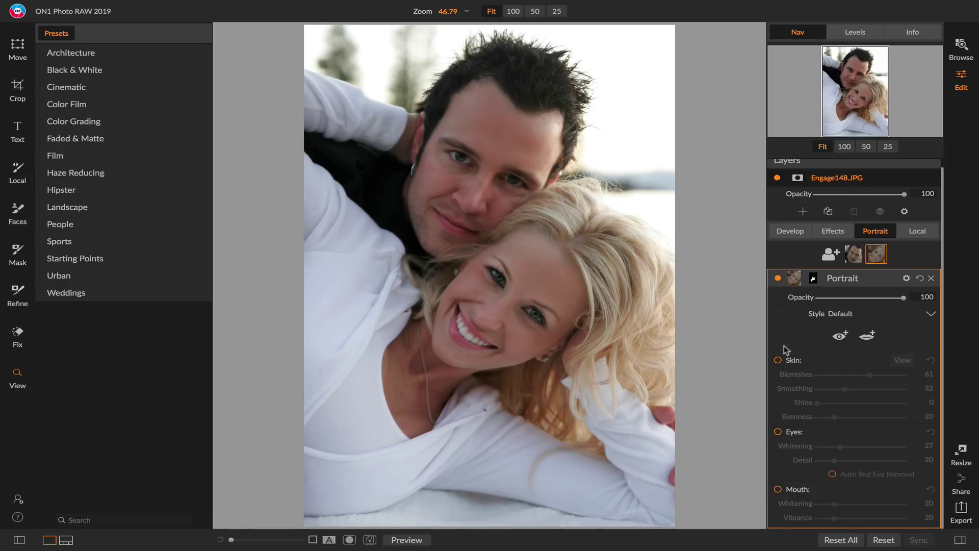
click(777, 360)
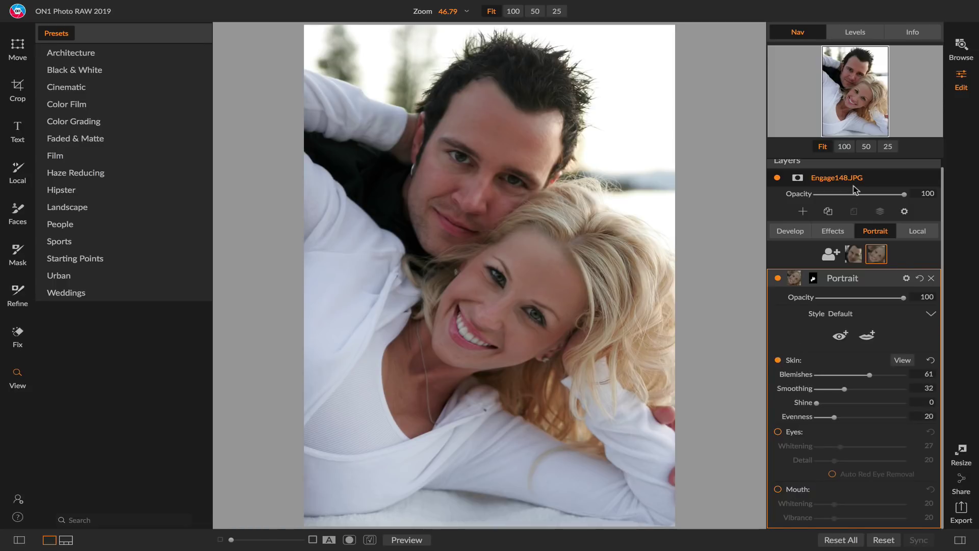
- Mark both of the woman's eyes, fit the outlines to their shape, and set eye Whitening to 40 and Detail to 30
click(844, 146)
drag(851, 102, 861, 99)
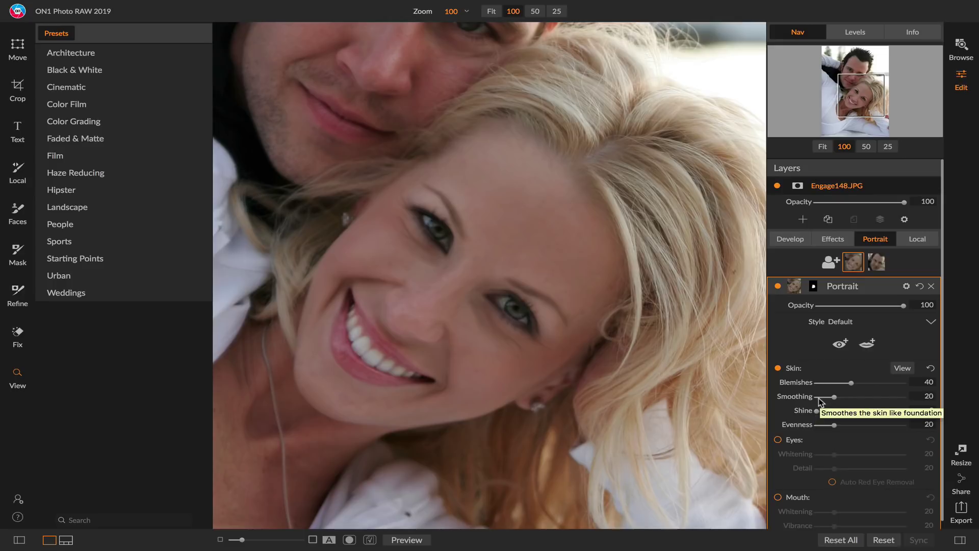
click(839, 346)
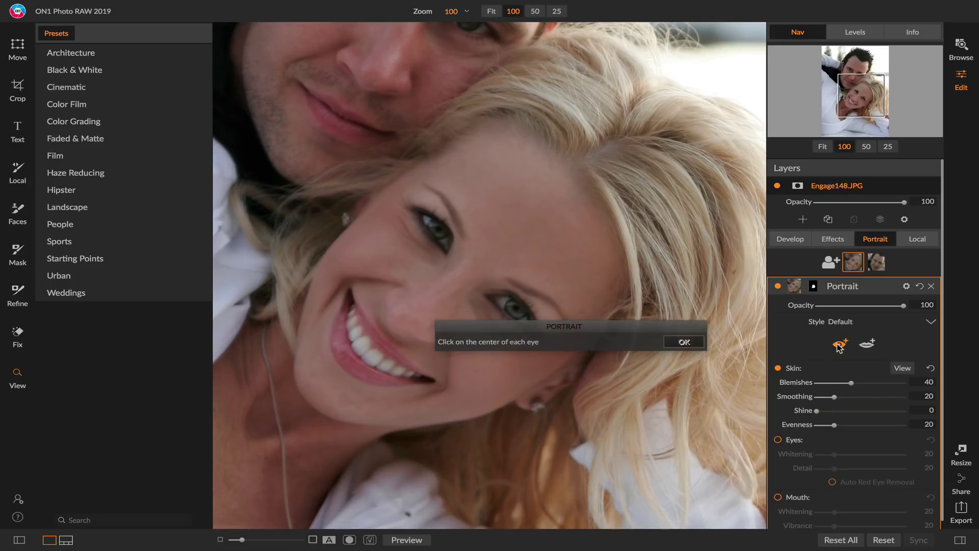
click(439, 230)
click(519, 313)
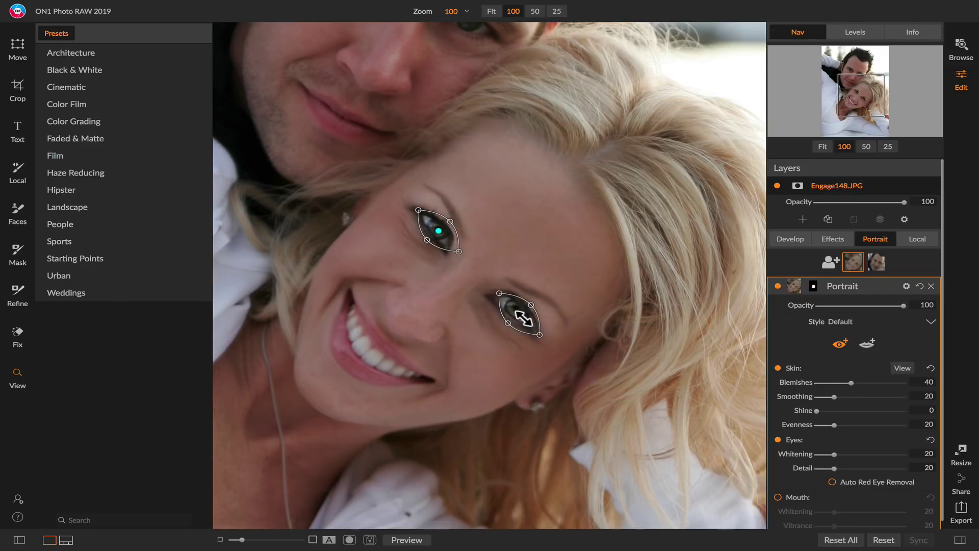
mouse_move(432, 245)
mouse_down()
mouse_move(449, 226)
mouse_move(448, 252)
mouse_up()
drag(508, 322, 535, 331)
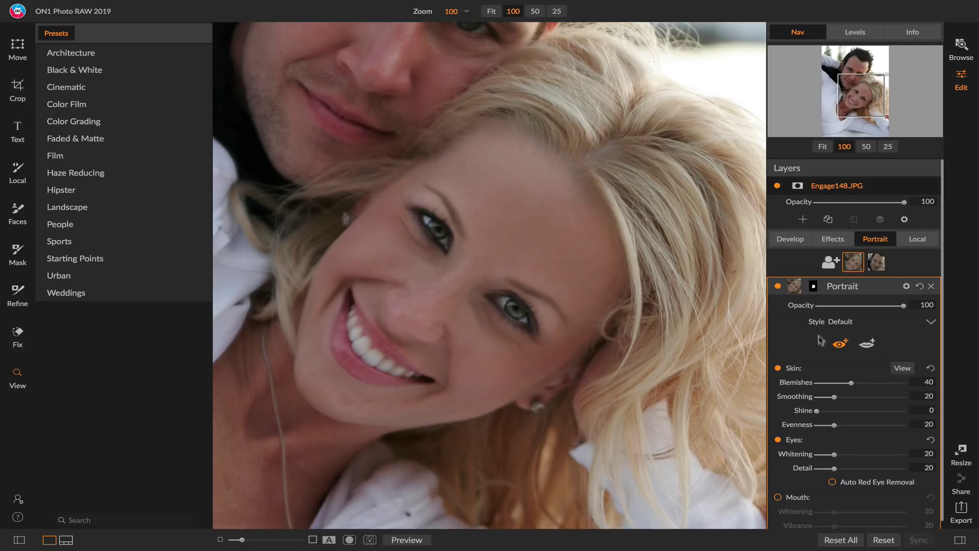
mouse_move(834, 454)
mouse_down()
mouse_move(850, 460)
mouse_move(841, 470)
mouse_up()
- Mark the corners of the woman's mouth with teeth included, and shape the lip and teeth outlines to fit her smile
click(867, 343)
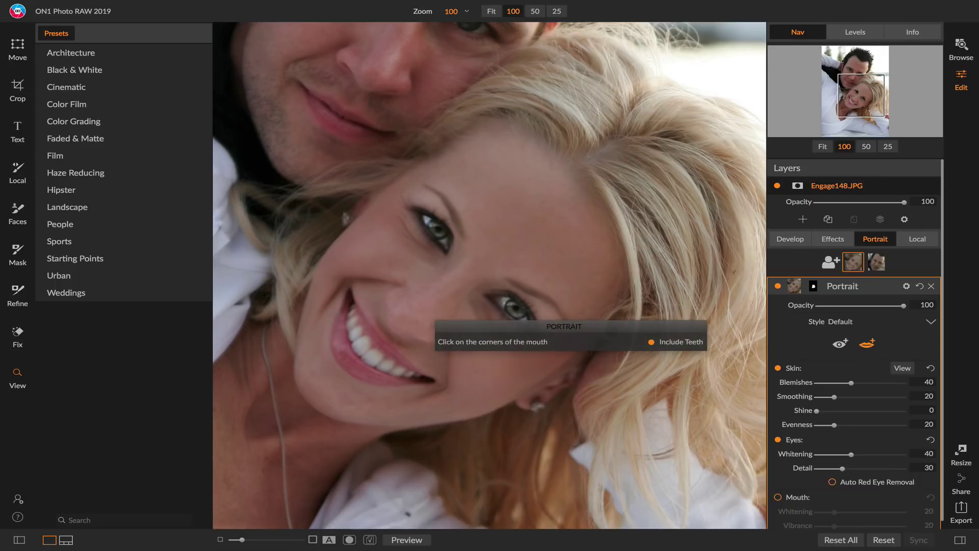
click(352, 290)
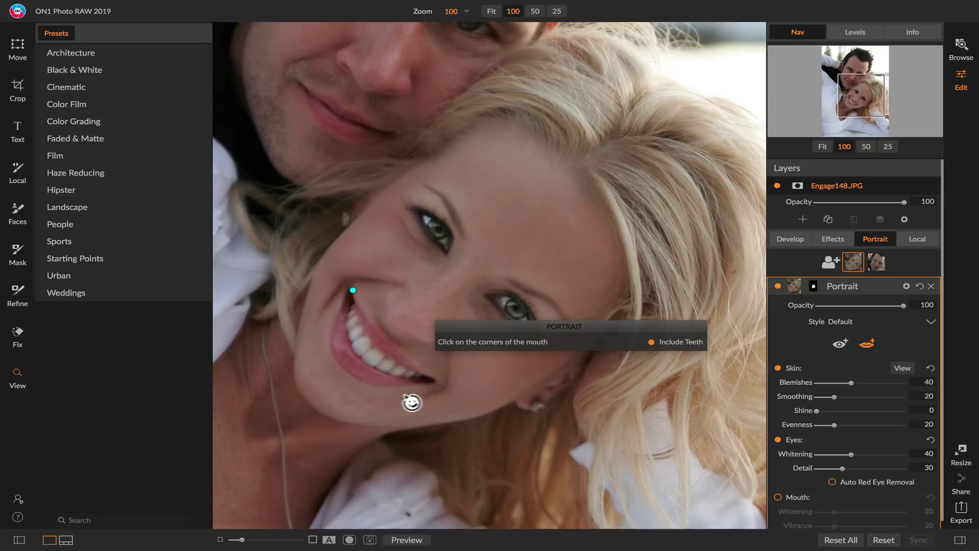
click(440, 388)
drag(383, 350, 336, 365)
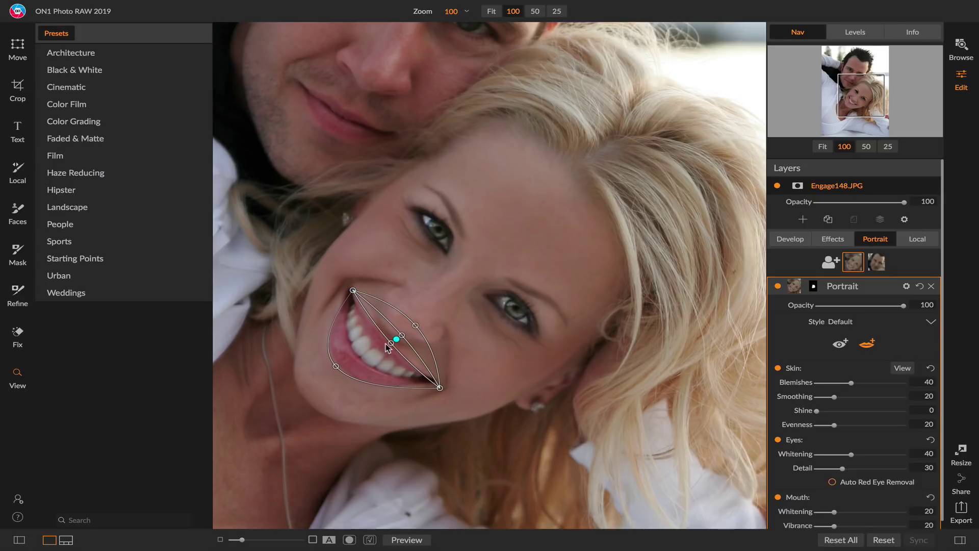
drag(391, 344, 359, 361)
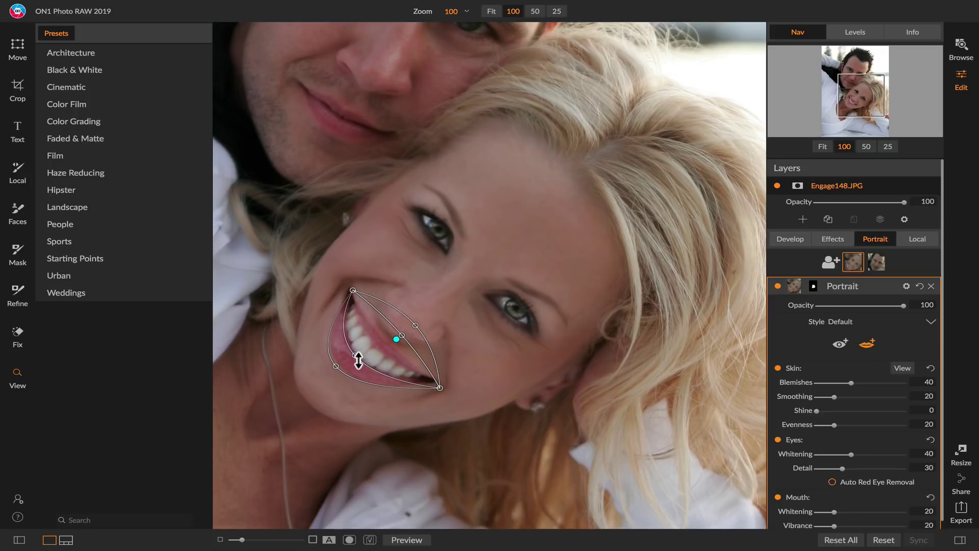
mouse_move(402, 336)
mouse_down()
mouse_move(382, 352)
mouse_move(393, 343)
mouse_up()
drag(439, 390, 437, 384)
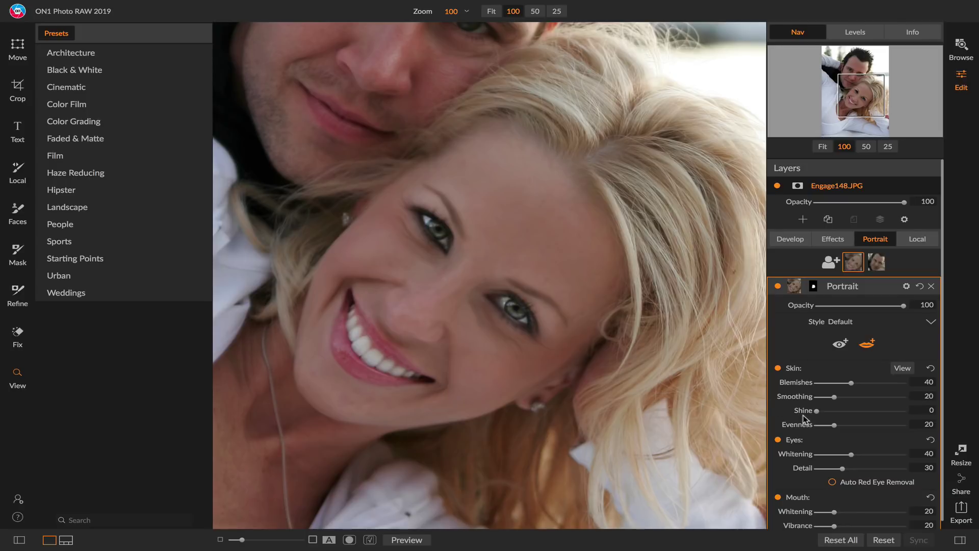
- Set the woman's mouth Whitening to 33 and Vibrance to 24, and compare her face with and without the retouching
scroll(837, 445, down, 1)
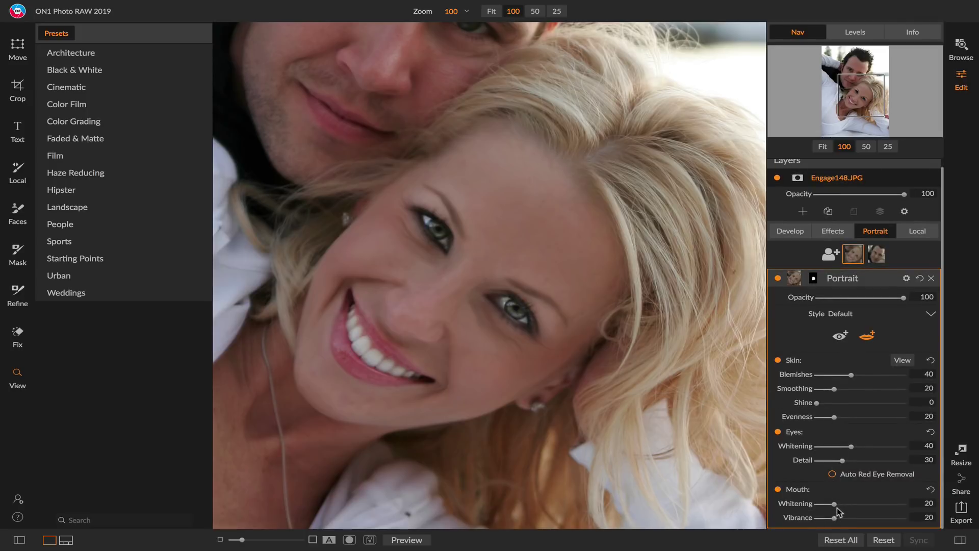
drag(834, 504, 845, 505)
click(777, 279)
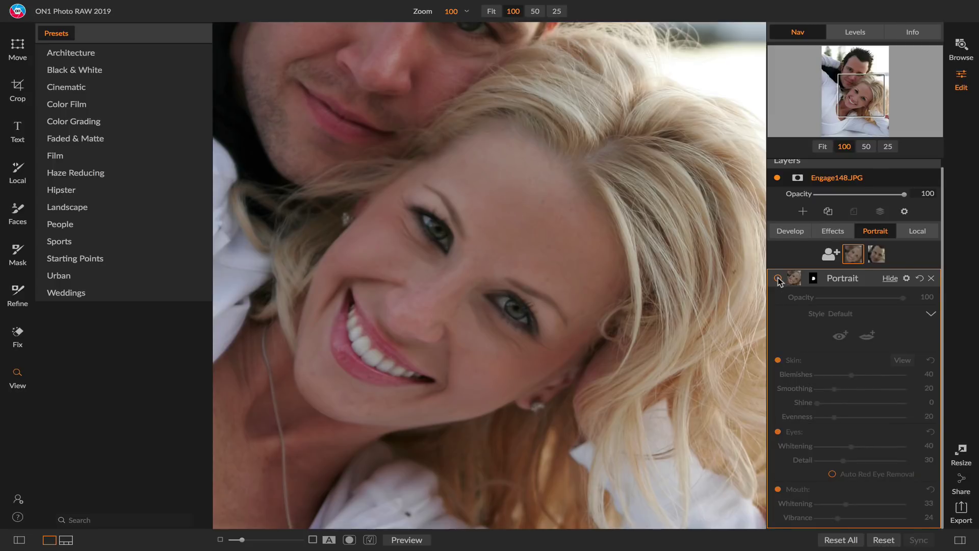
click(777, 278)
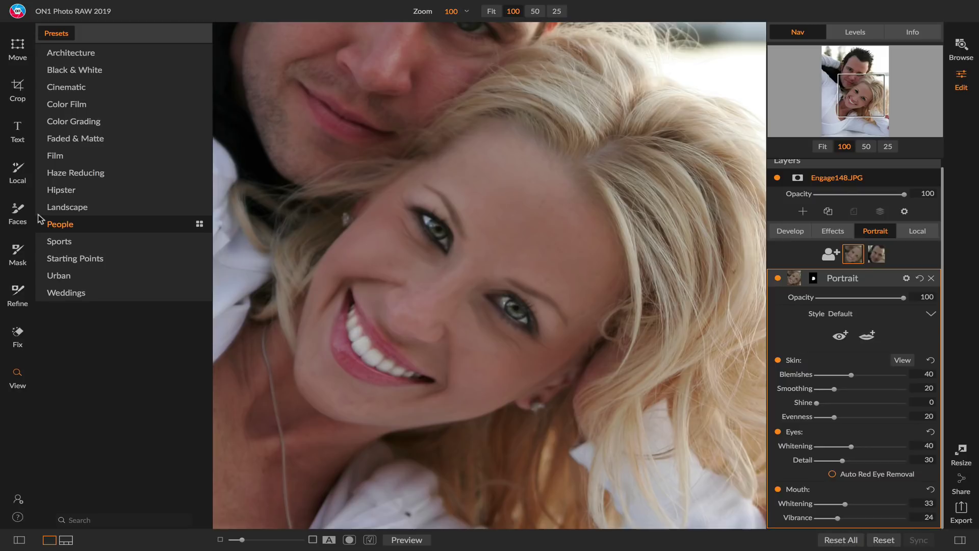
- Extend the woman's skin retouching over her neck and chest with the face brush at size 200, and reduce the brush size
click(15, 213)
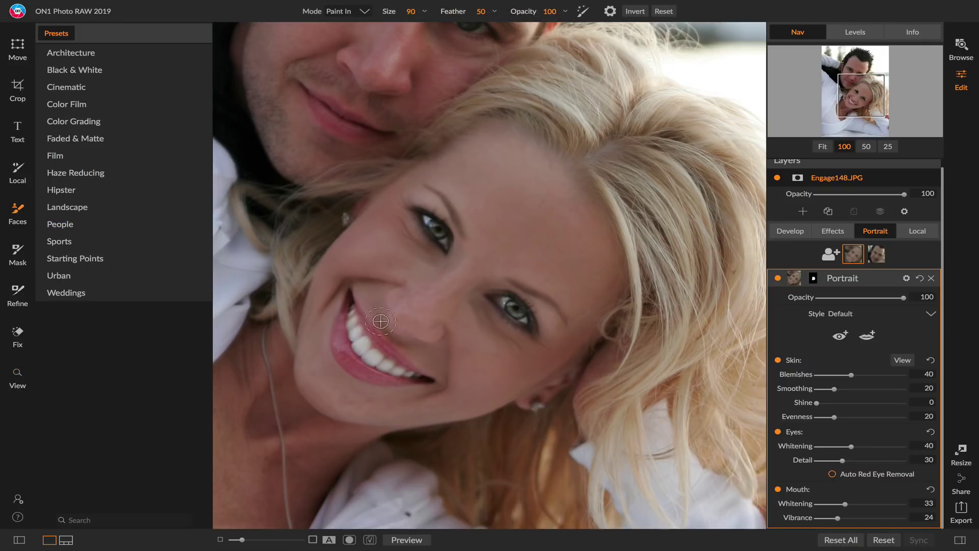
drag(403, 331, 490, 201)
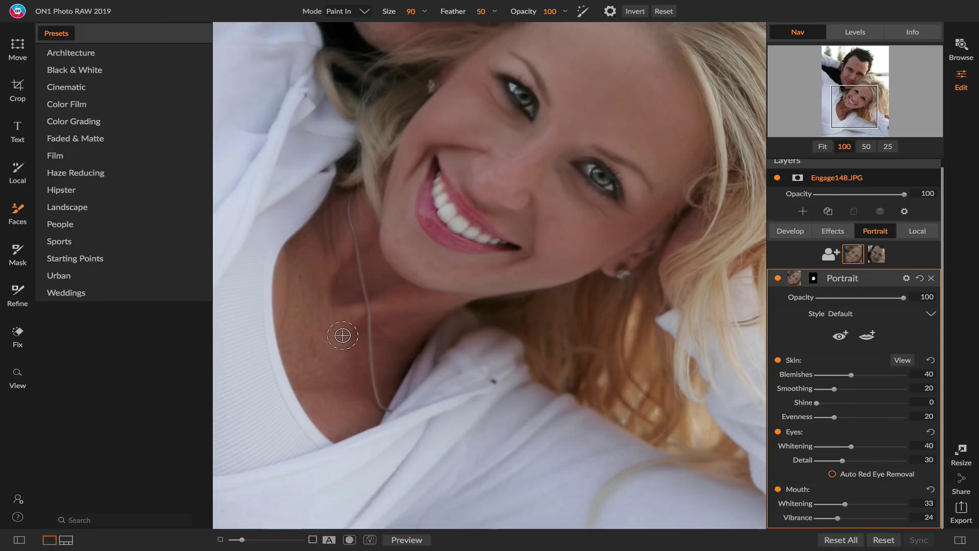
scroll(342, 335, up, 11)
mouse_move(340, 280)
mouse_down()
mouse_move(334, 311)
mouse_move(325, 227)
mouse_move(359, 209)
mouse_move(302, 261)
mouse_move(307, 327)
mouse_move(337, 406)
mouse_move(351, 403)
mouse_move(419, 303)
mouse_move(331, 307)
mouse_move(373, 269)
mouse_move(376, 229)
mouse_move(408, 293)
mouse_move(435, 308)
mouse_move(367, 389)
mouse_move(333, 331)
mouse_up()
mouse_move(466, 323)
mouse_down()
mouse_move(331, 413)
mouse_move(338, 454)
mouse_up()
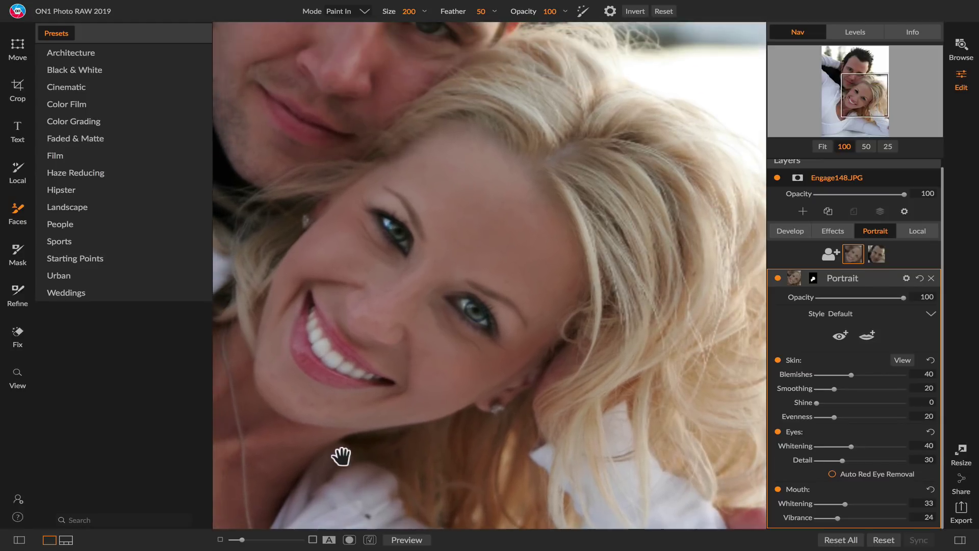
scroll(471, 133, down, 5)
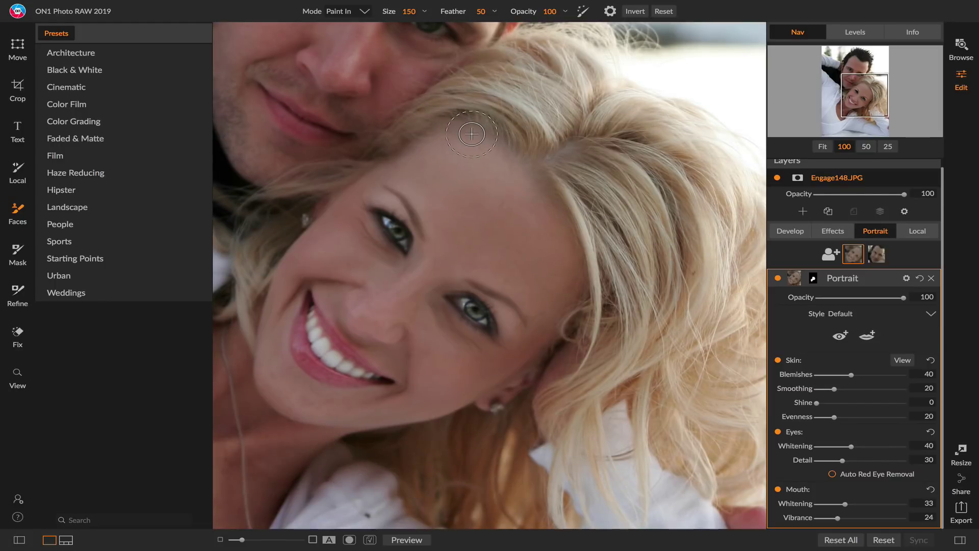
scroll(472, 133, down, 2)
scroll(424, 228, down, 2)
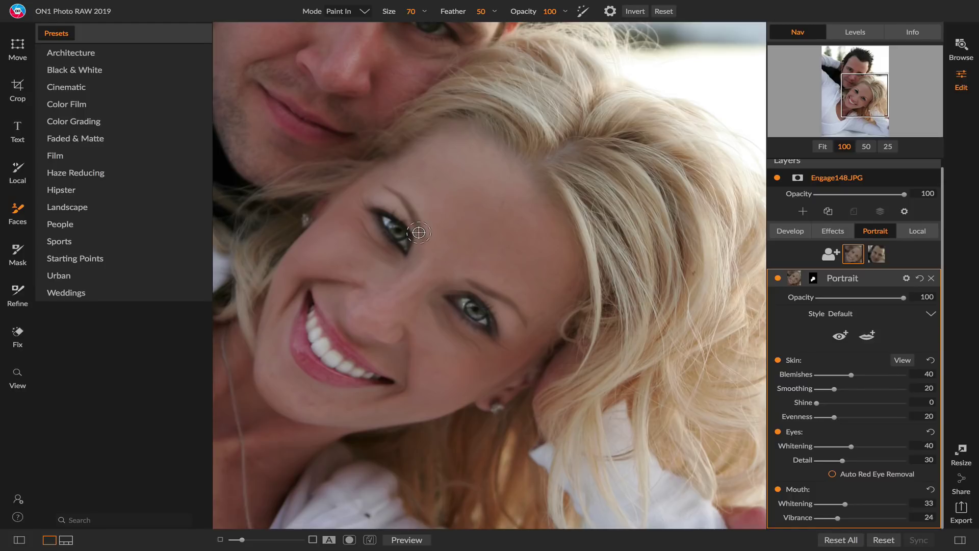
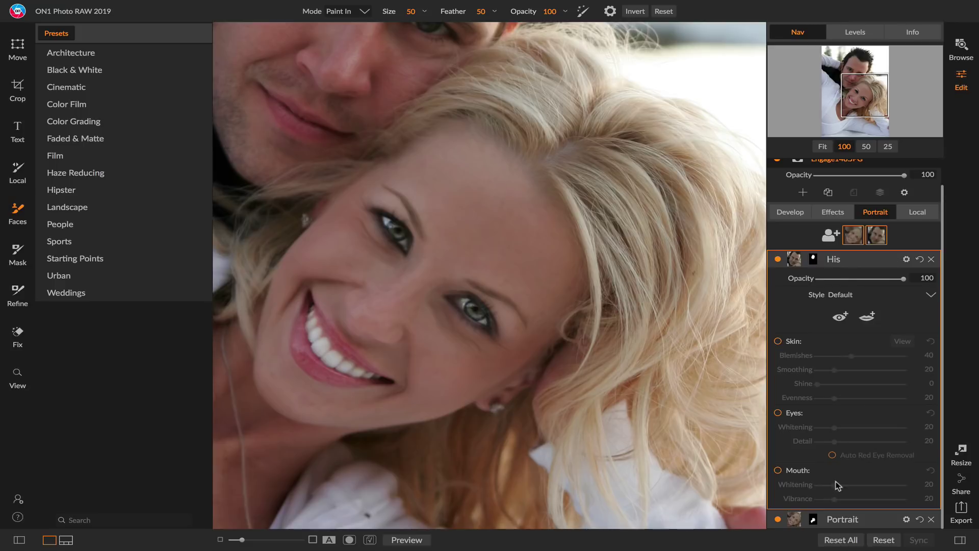
- Rename the woman's portrait adjustment as Hers
double_click(839, 519)
text(Hers)
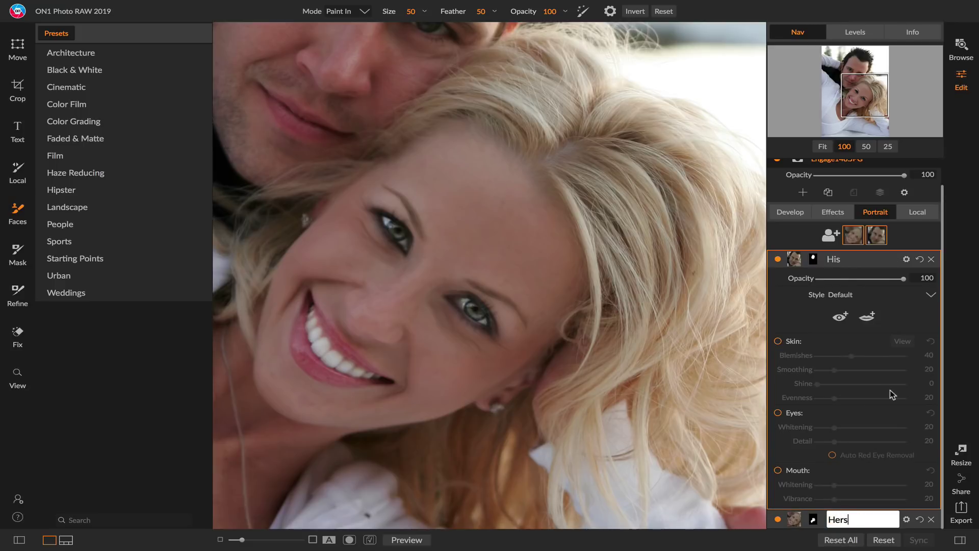
key(Return)
- Turn on skin retouching for the man's face in the His adjustment, with Blemishes at 53 and Smoothing at 14
click(841, 260)
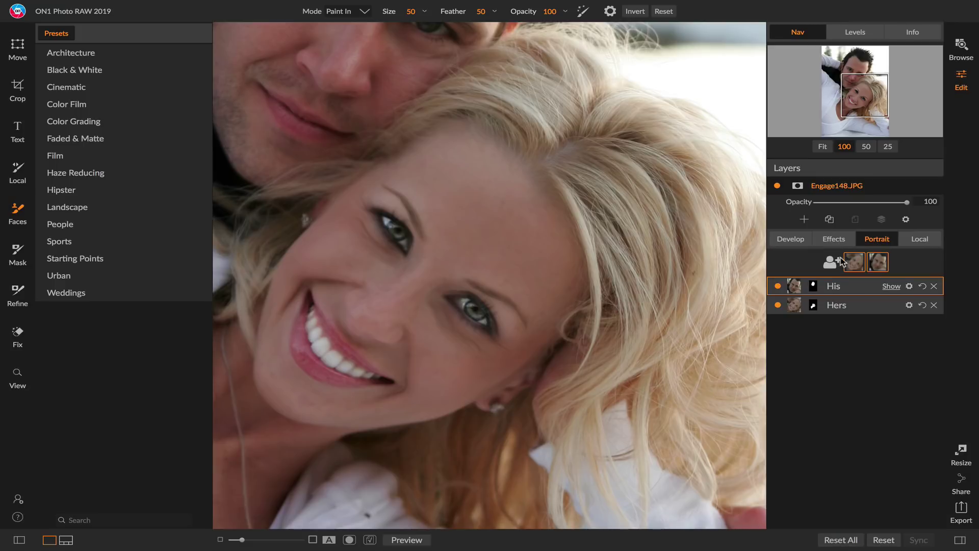
click(846, 288)
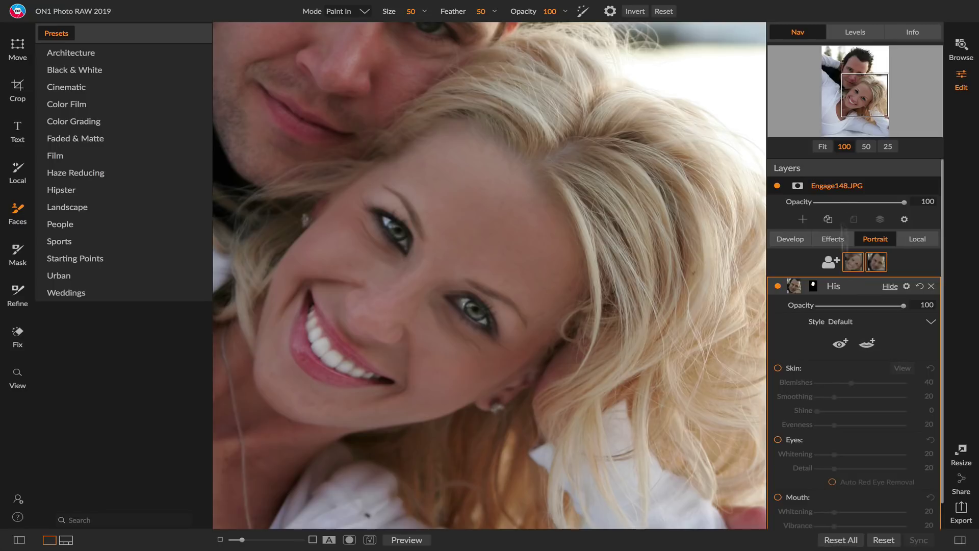
click(855, 101)
drag(855, 101, 858, 72)
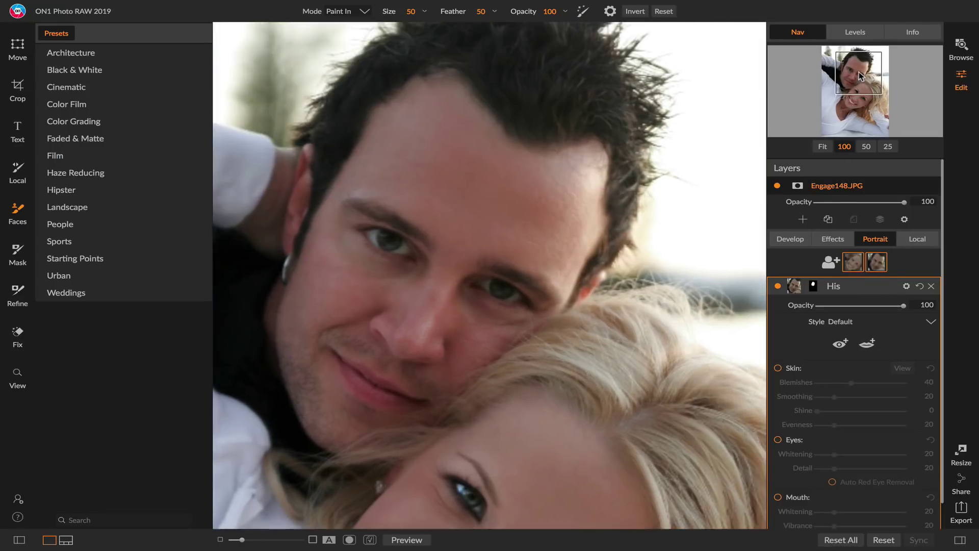
click(778, 367)
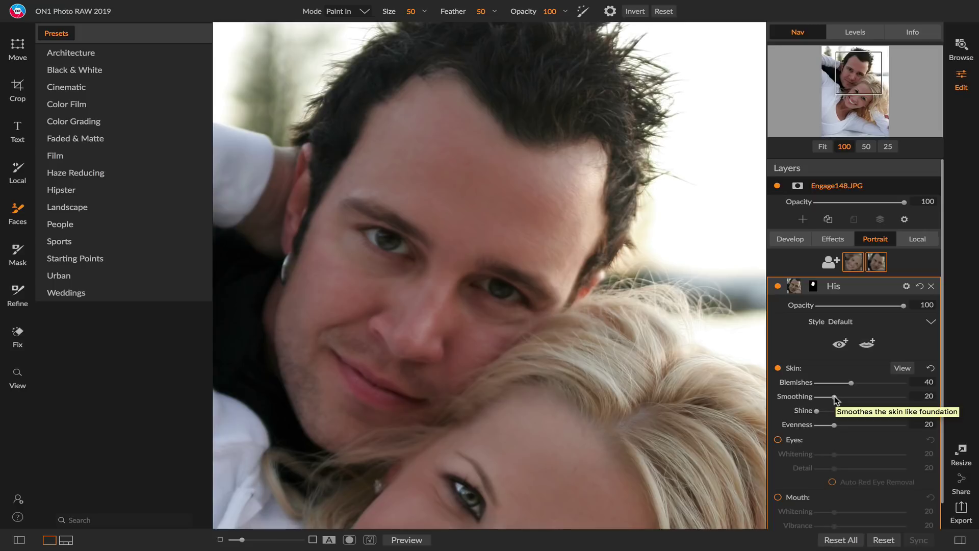
drag(834, 397, 862, 382)
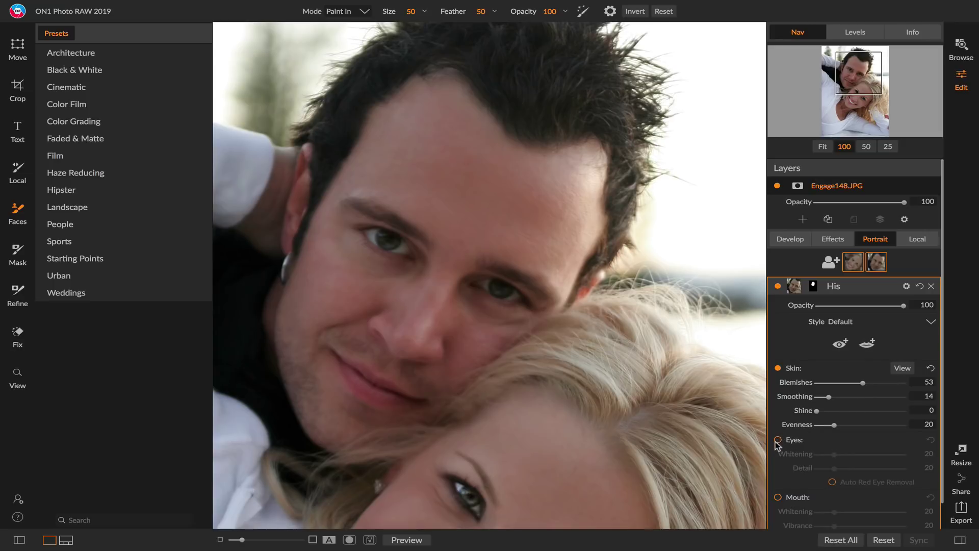
- Mark the centres of both of the man's eyes, and set eye Whitening to 33 and Detail to 25
click(840, 343)
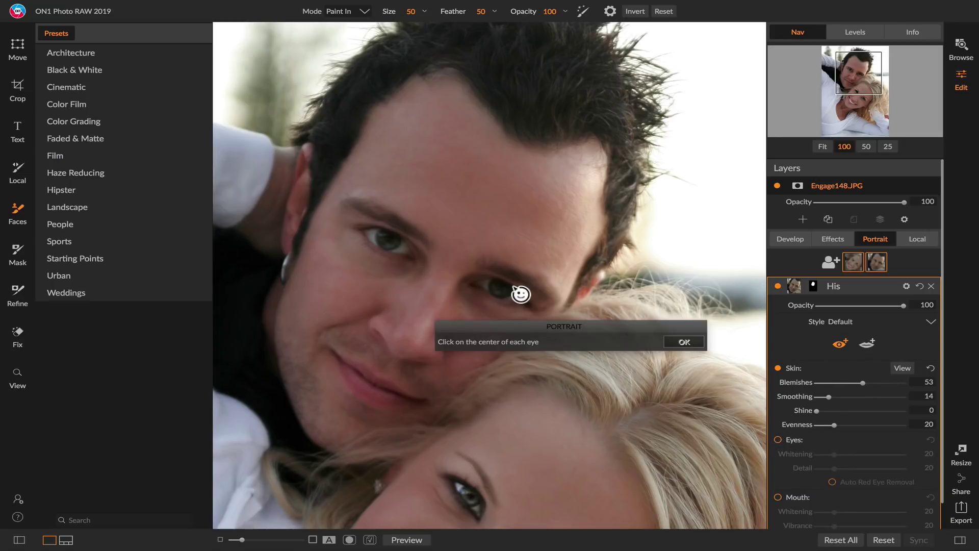
click(391, 244)
click(505, 292)
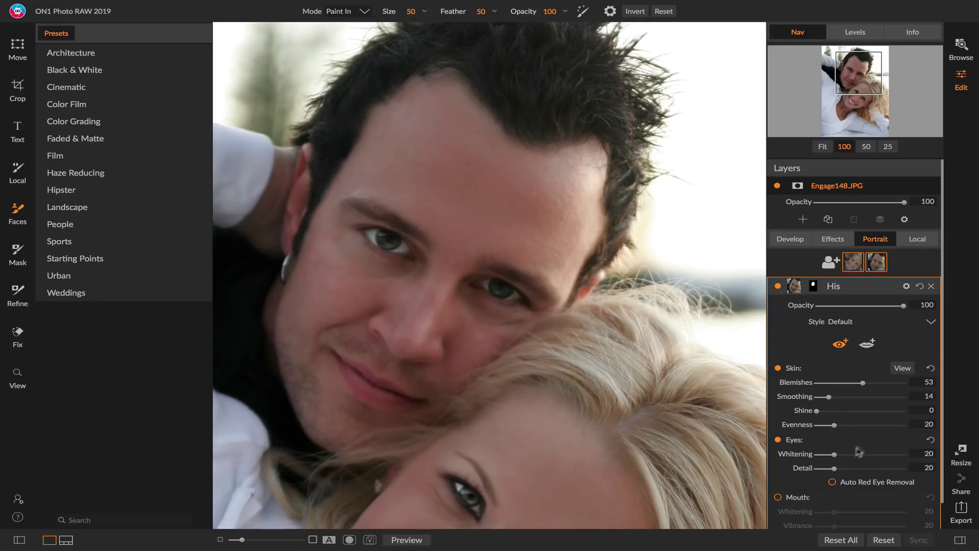
mouse_move(835, 454)
mouse_down()
mouse_move(859, 456)
mouse_move(838, 468)
mouse_up()
- Brush the skin retouching off the stubble along the man's jaw and chin at size 100, and reduce the brush to 60
key(bracketright)
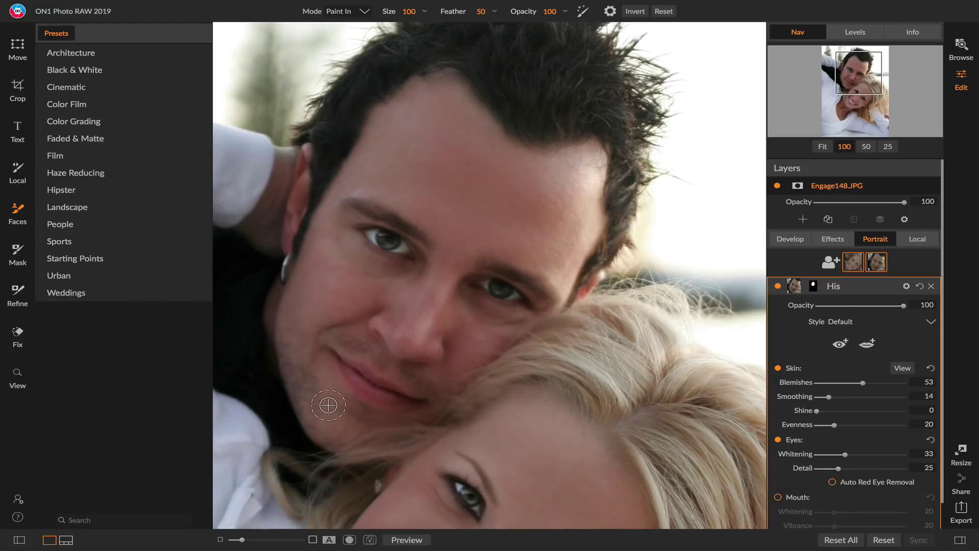
key(alt)
mouse_move(288, 340)
mouse_down()
mouse_move(313, 425)
mouse_move(318, 407)
mouse_move(385, 427)
mouse_up()
key(bracketleft)
key(bracketleft)
key(bracketleft)
key(bracketleft)
- Compare the retouched couple with the original photo at a reduced zoom that shows both faces
key(ctrl+0)
click(858, 101)
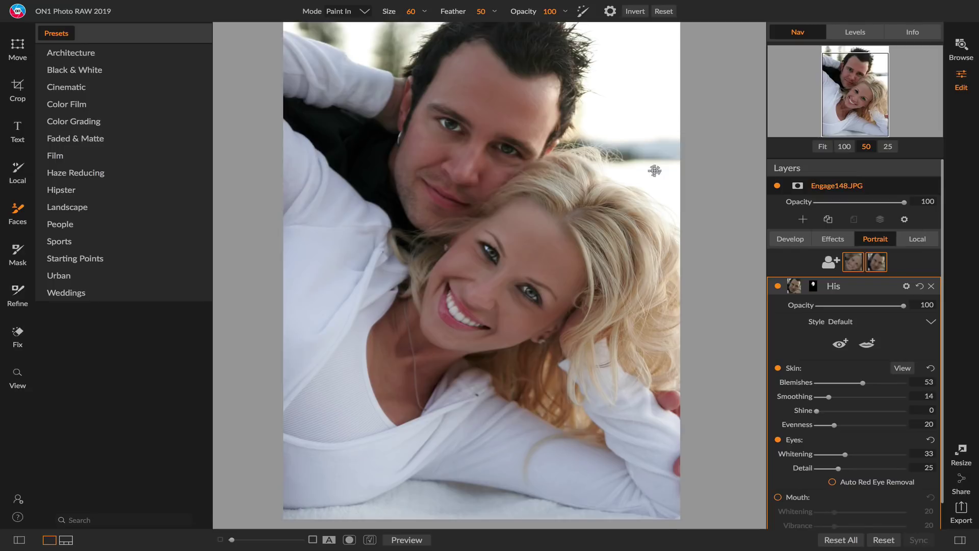
click(402, 540)
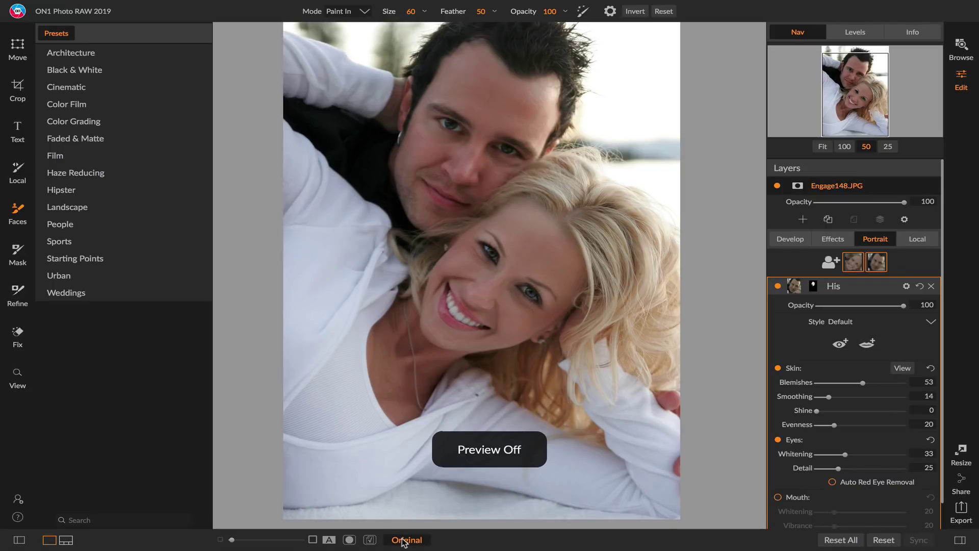
click(403, 540)
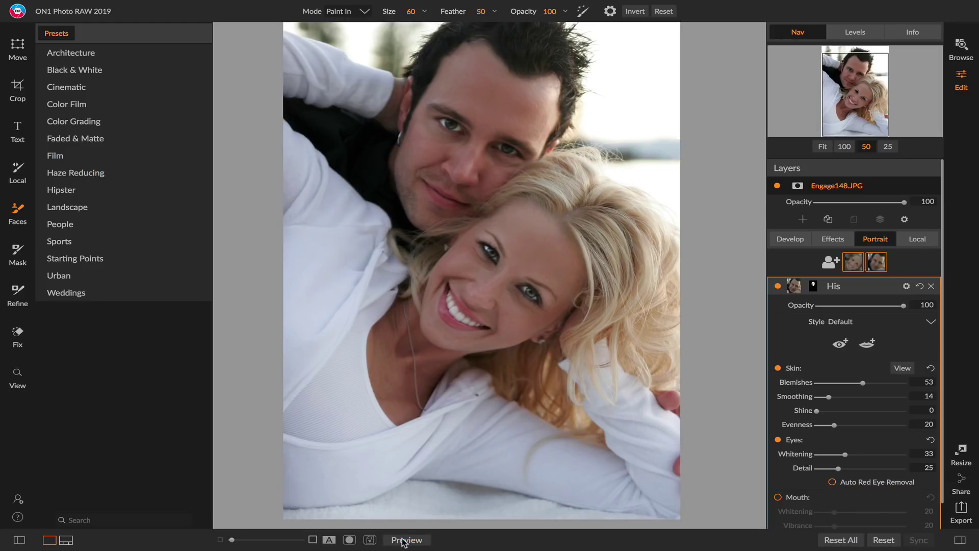